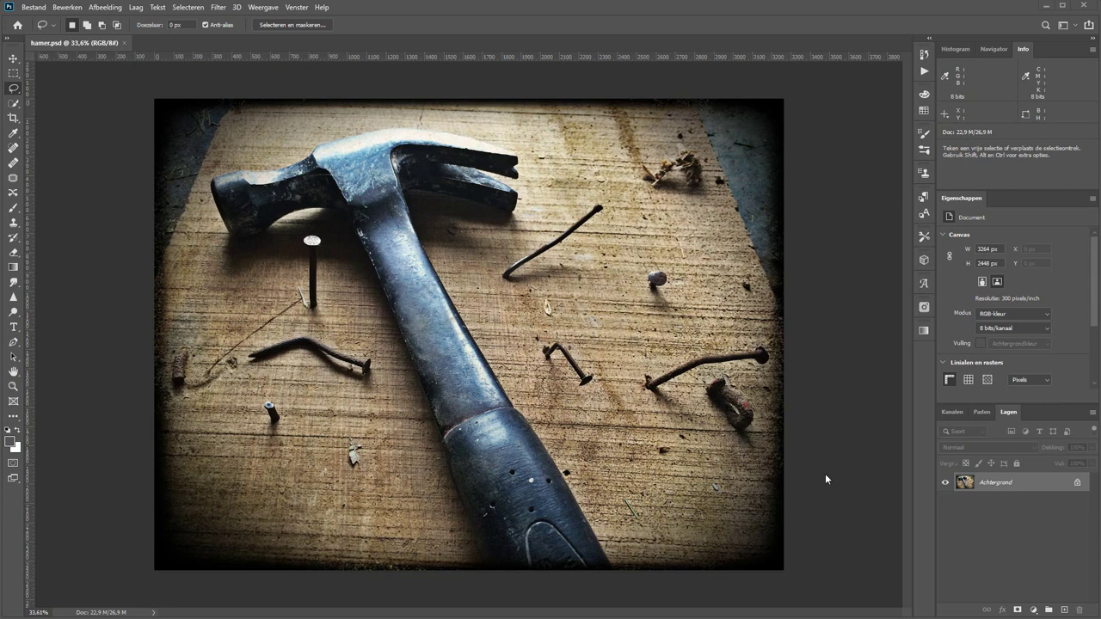
# Load the saved Hamer selection channel around the hammer
pyautogui.click(188, 7)
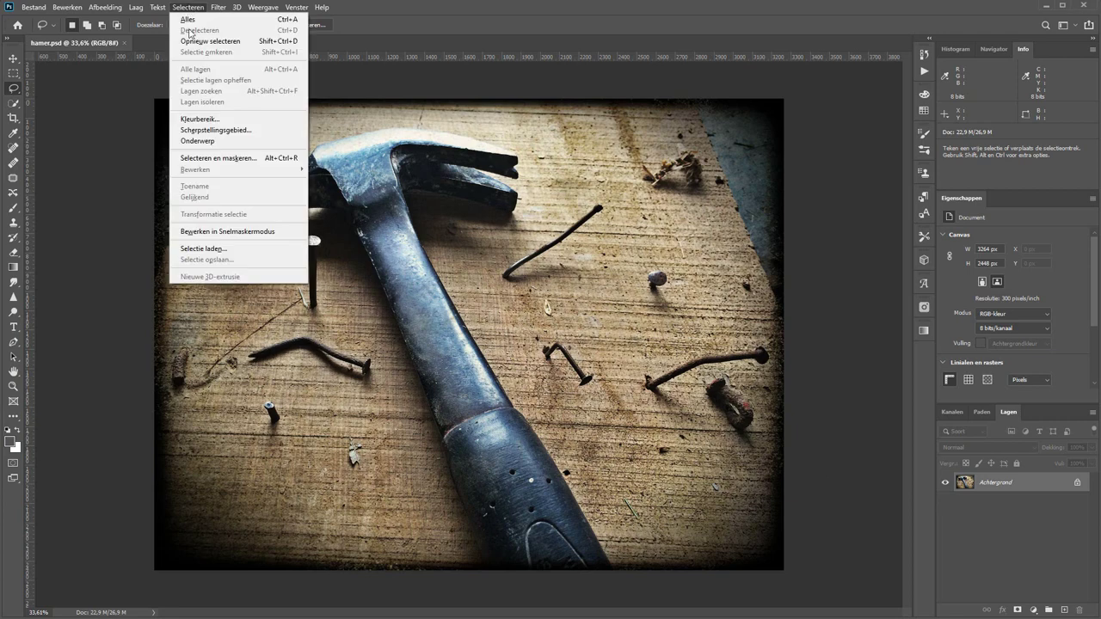
pyautogui.click(232, 248)
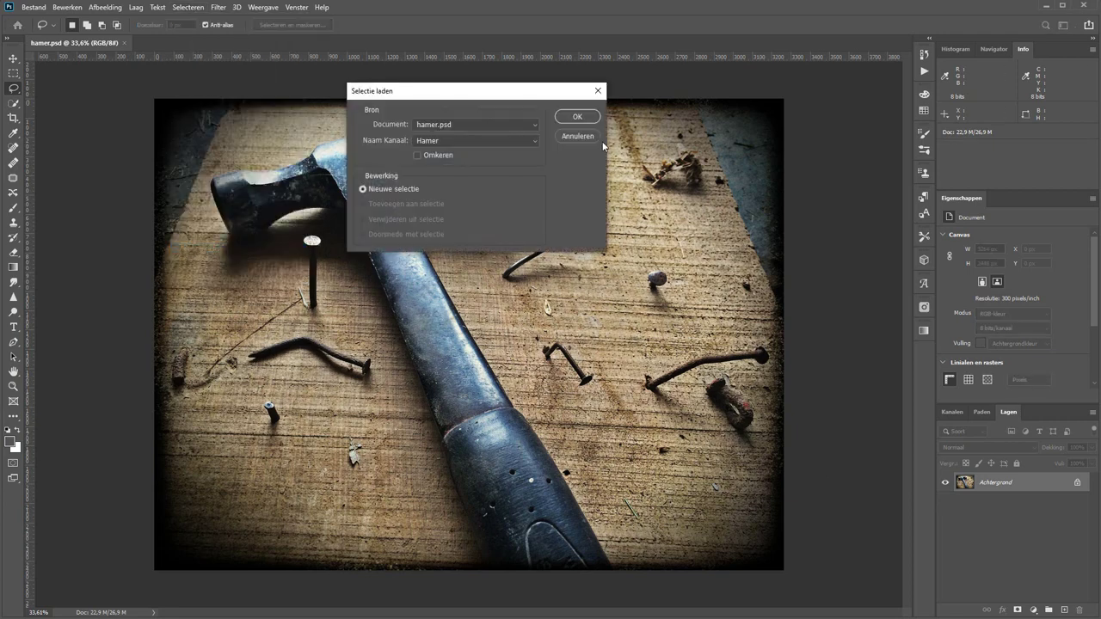
pyautogui.click(577, 116)
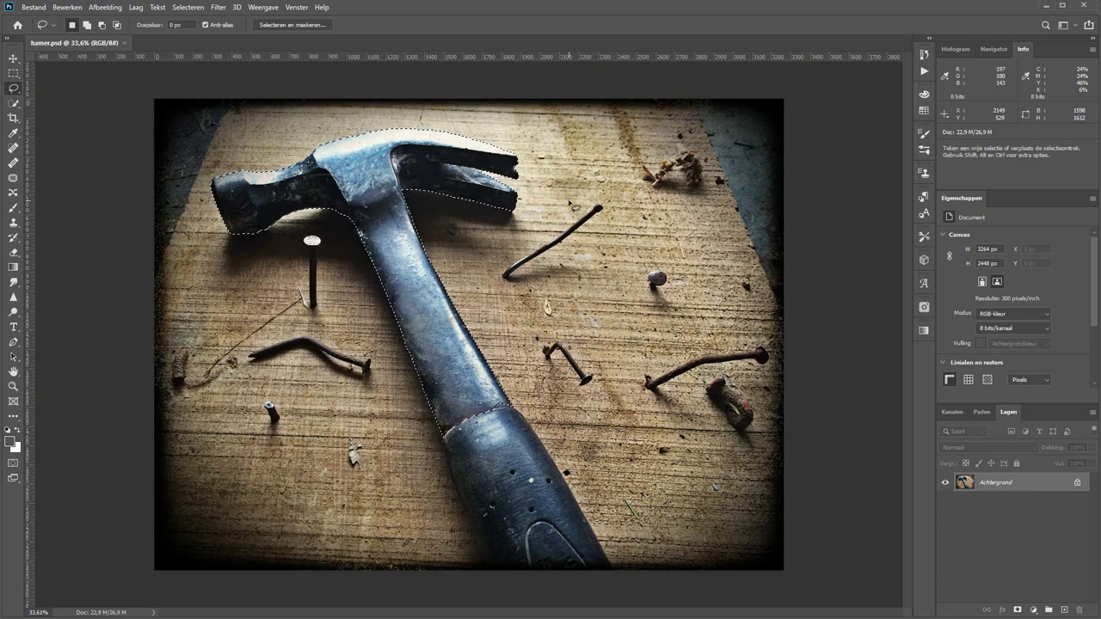
# Add the missed edge near the grip to the selection with Lasso, then fit the image on screen
pyautogui.press('z')
pyautogui.moveTo(449, 351); pyautogui.dragTo(534, 430)
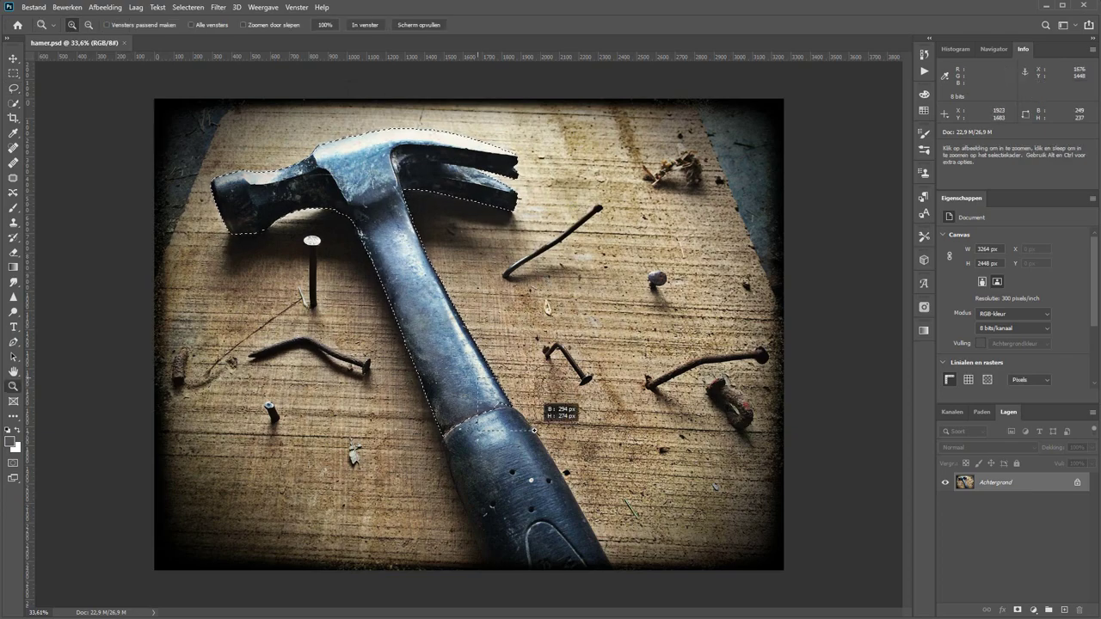
pyautogui.press('l')
pyautogui.moveTo(543, 366)
pyautogui.mouseDown()
pyautogui.moveTo(404, 372)
pyautogui.moveTo(543, 366)
pyautogui.mouseUp()
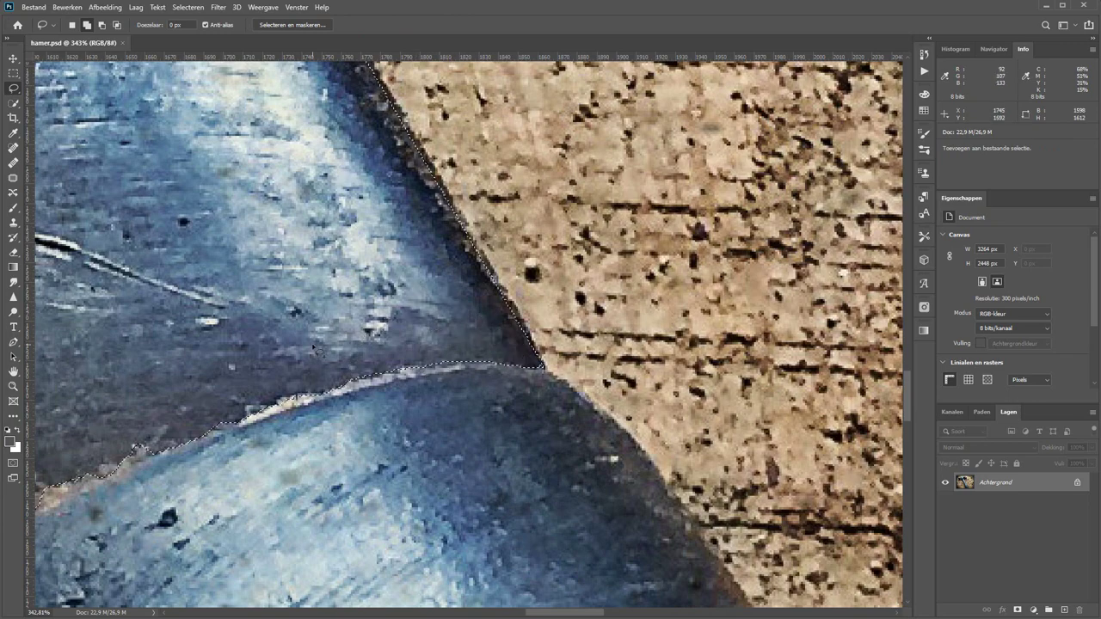
pyautogui.hotkey('ctrl', '0')
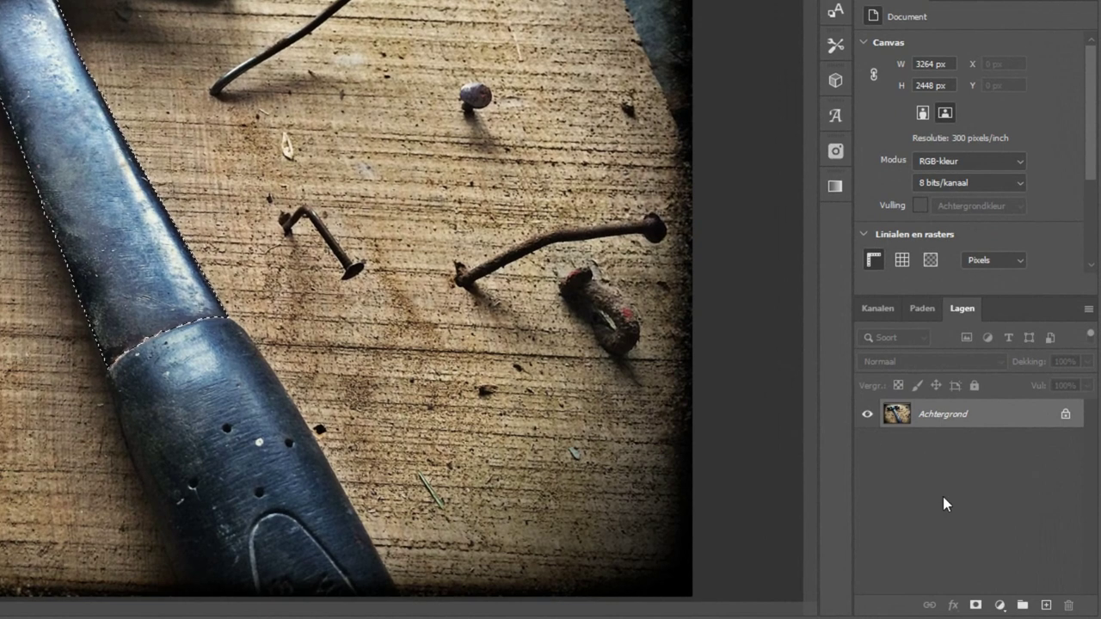
# Add a Volle kleur fill layer in a gold shade over the hammer selection
pyautogui.click(1000, 606)
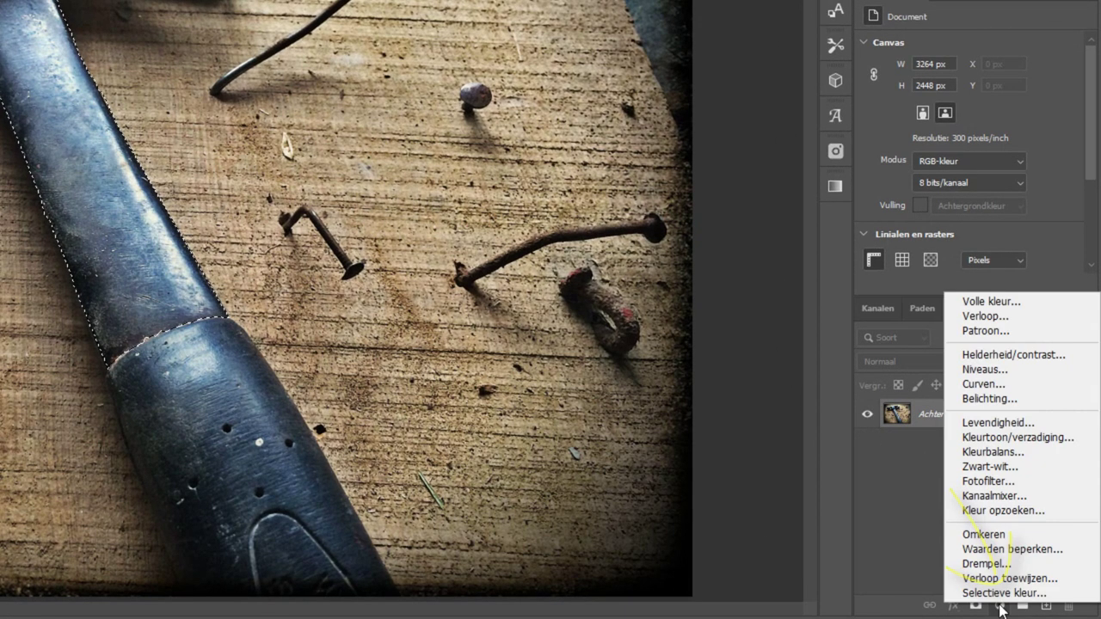
pyautogui.click(990, 302)
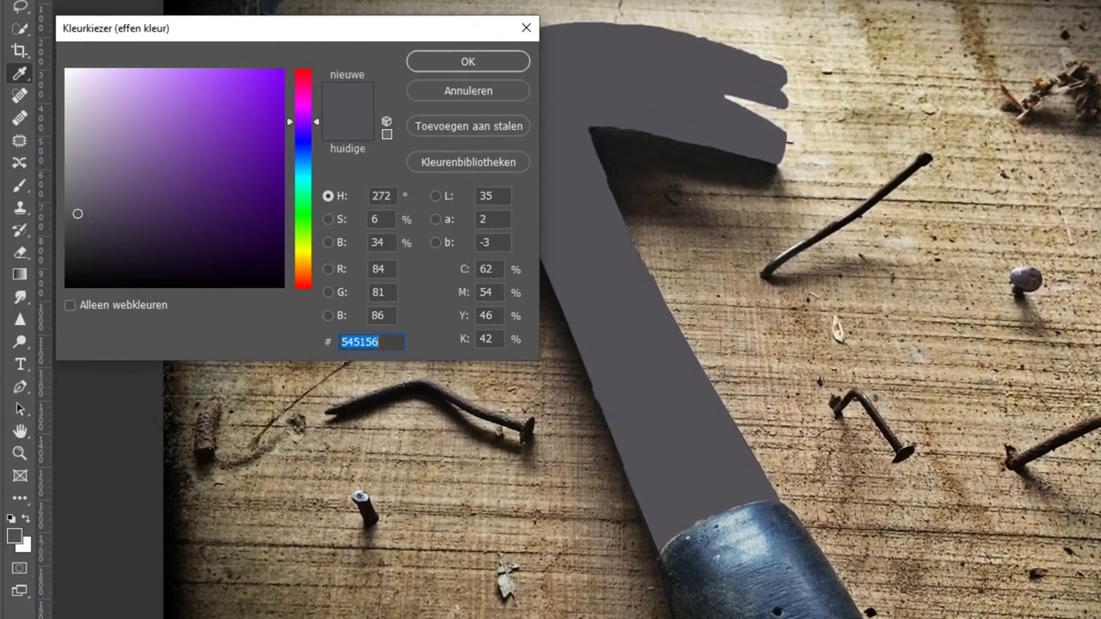
pyautogui.click(306, 255)
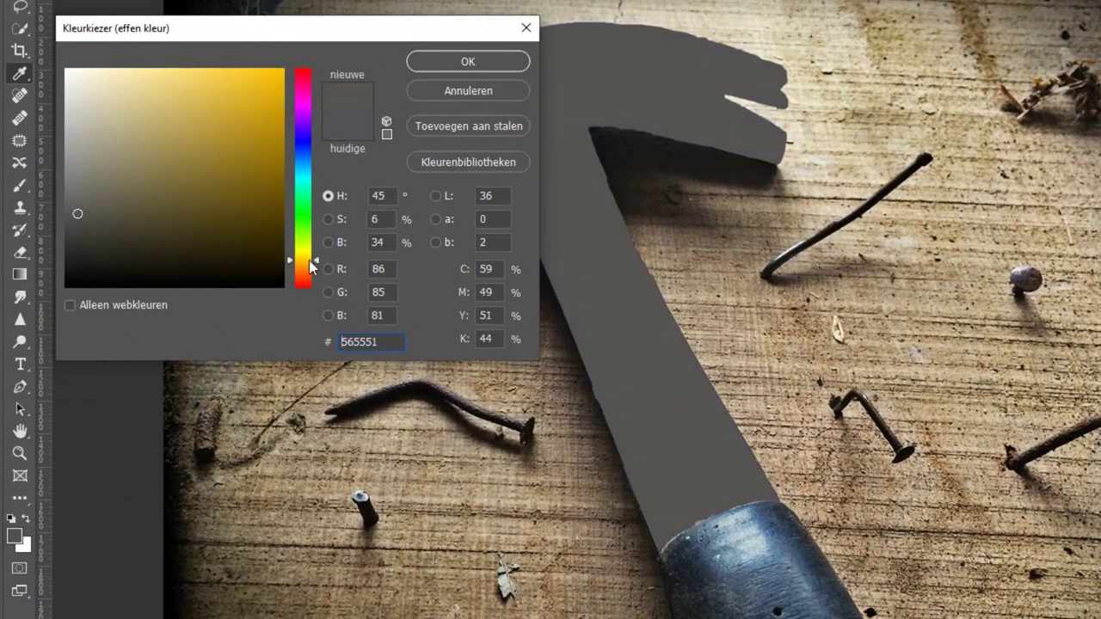
pyautogui.moveTo(177, 131); pyautogui.dragTo(182, 110)
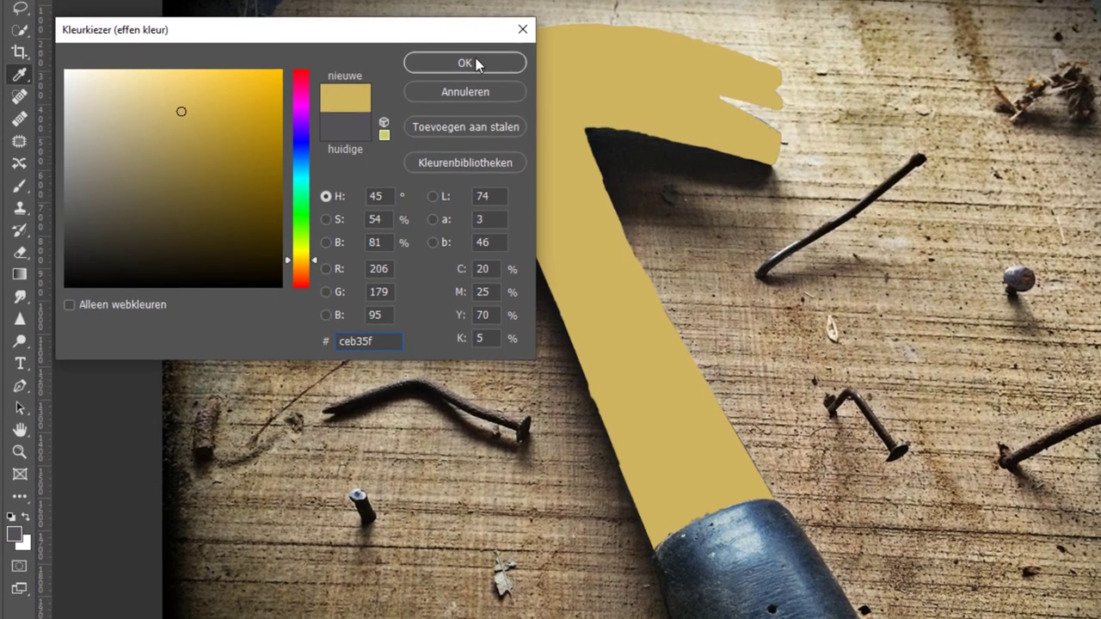
pyautogui.click(479, 60)
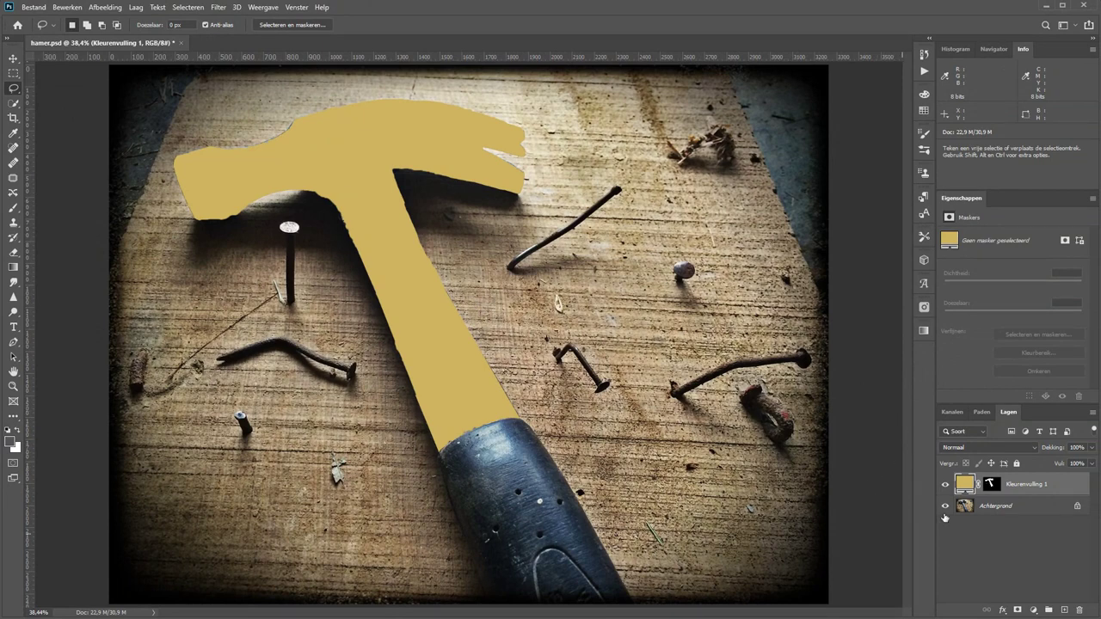
# Adjust the fill colour slightly more orange, to tan #cea65f
pyautogui.doubleClick(966, 484)
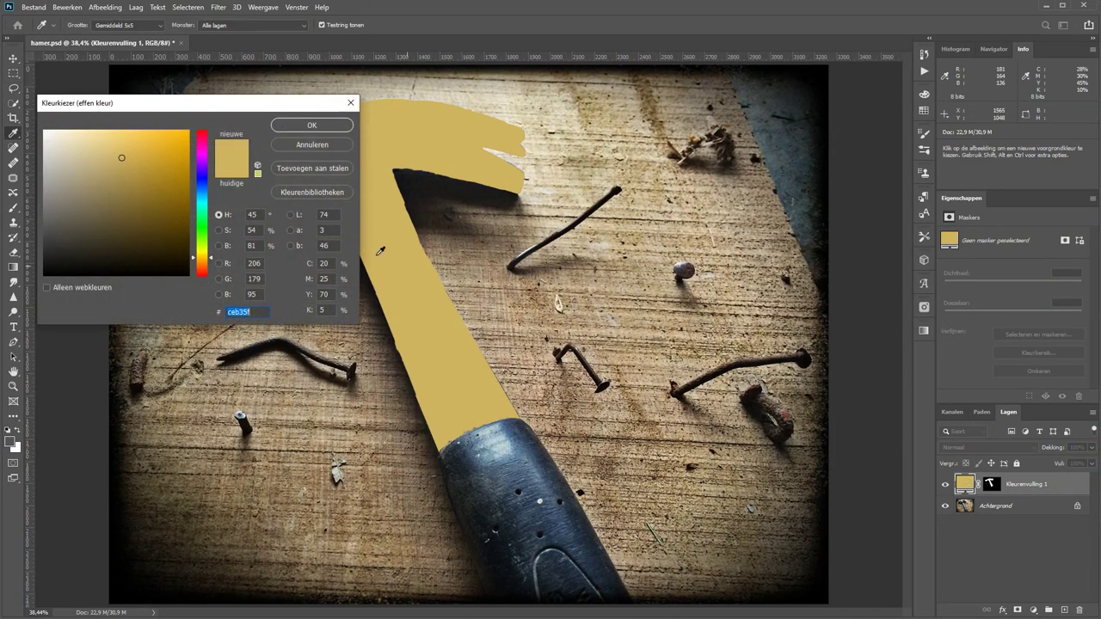
pyautogui.moveTo(211, 264); pyautogui.dragTo(210, 267)
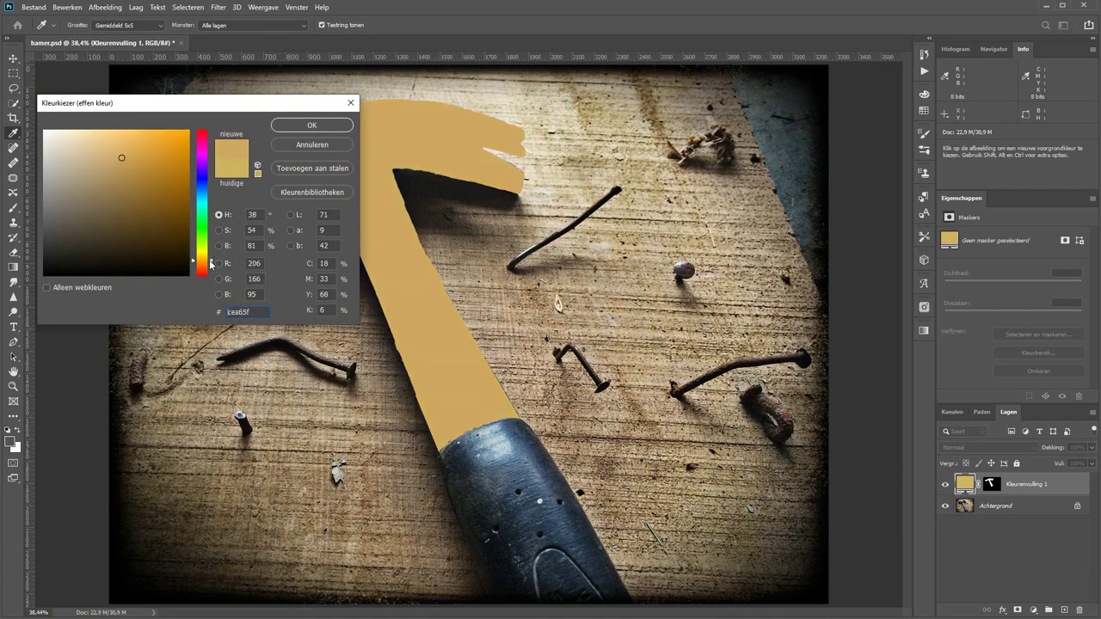
pyautogui.click(309, 124)
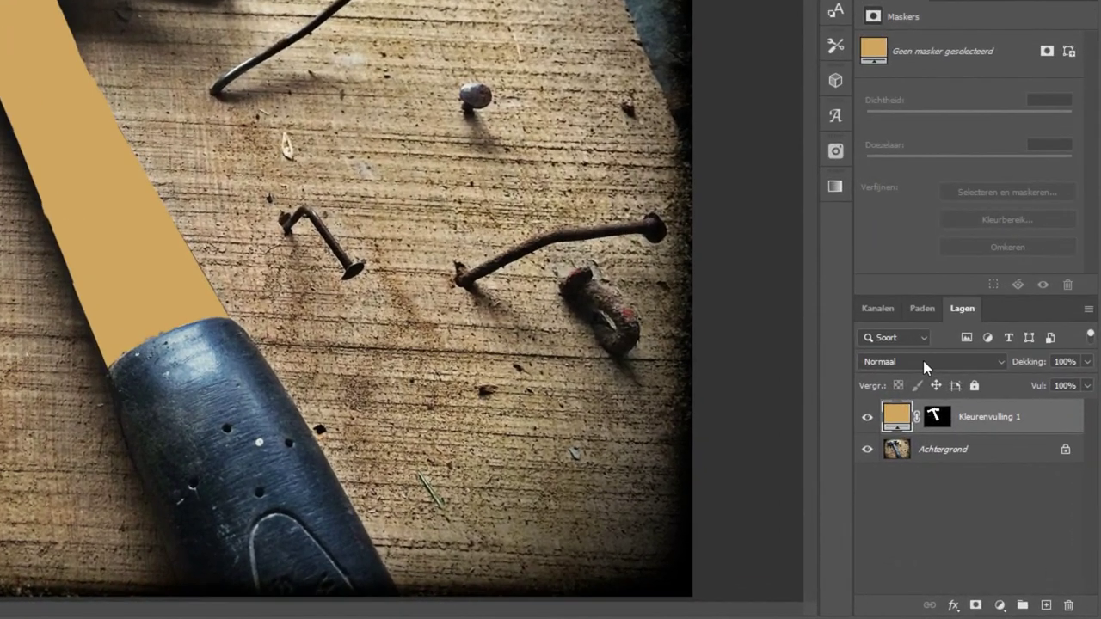
# Change Kleurenvulling 1's blend mode from Normaal to Kleur
pyautogui.click(923, 360)
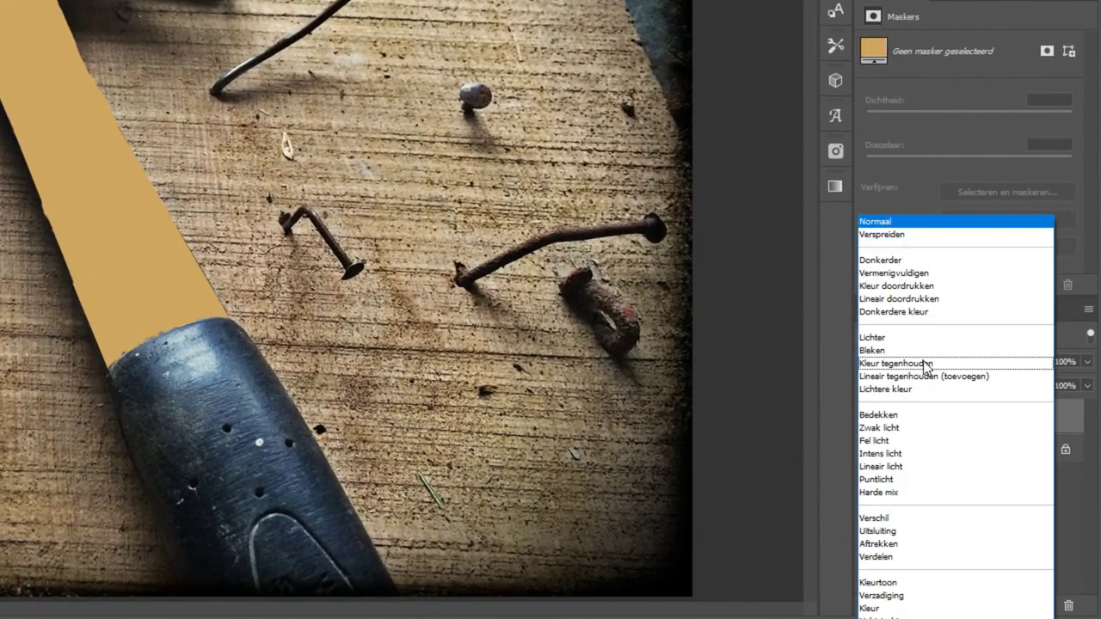
pyautogui.click(892, 609)
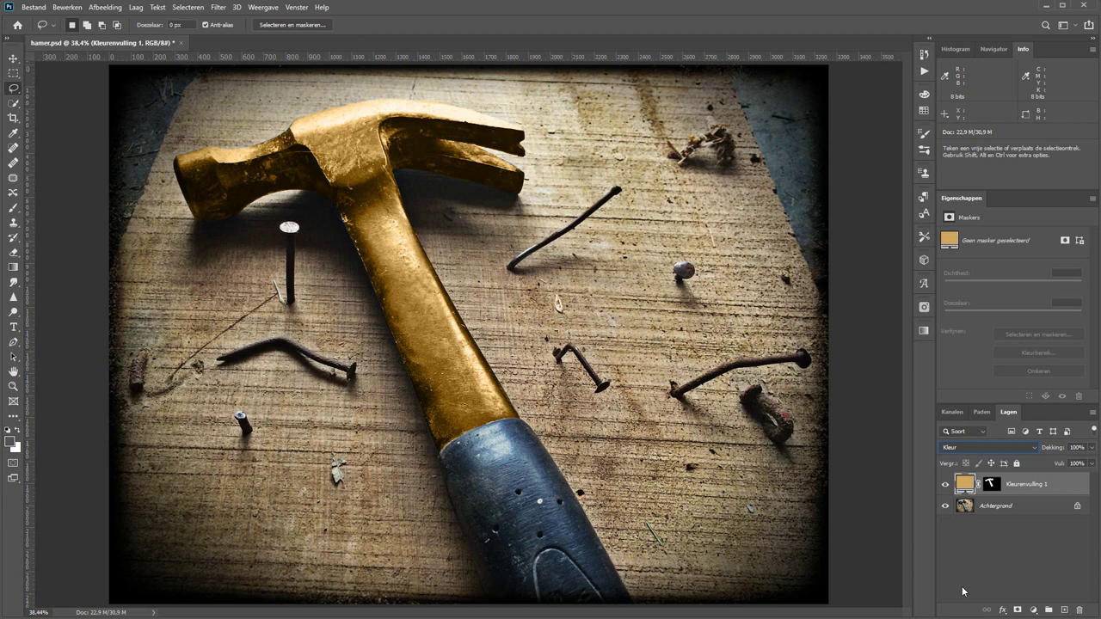
# Add a Curven layer raising the highlights and lowering the shadows, toggling it to compare
pyautogui.click(1034, 613)
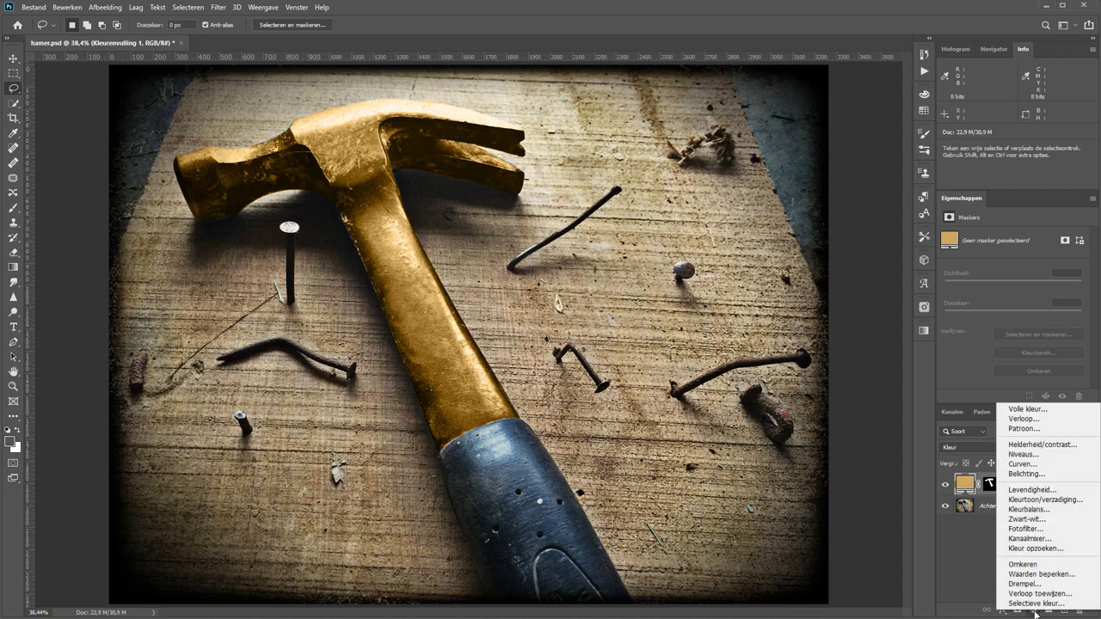
pyautogui.click(1041, 465)
pyautogui.moveTo(1053, 287); pyautogui.dragTo(1053, 281)
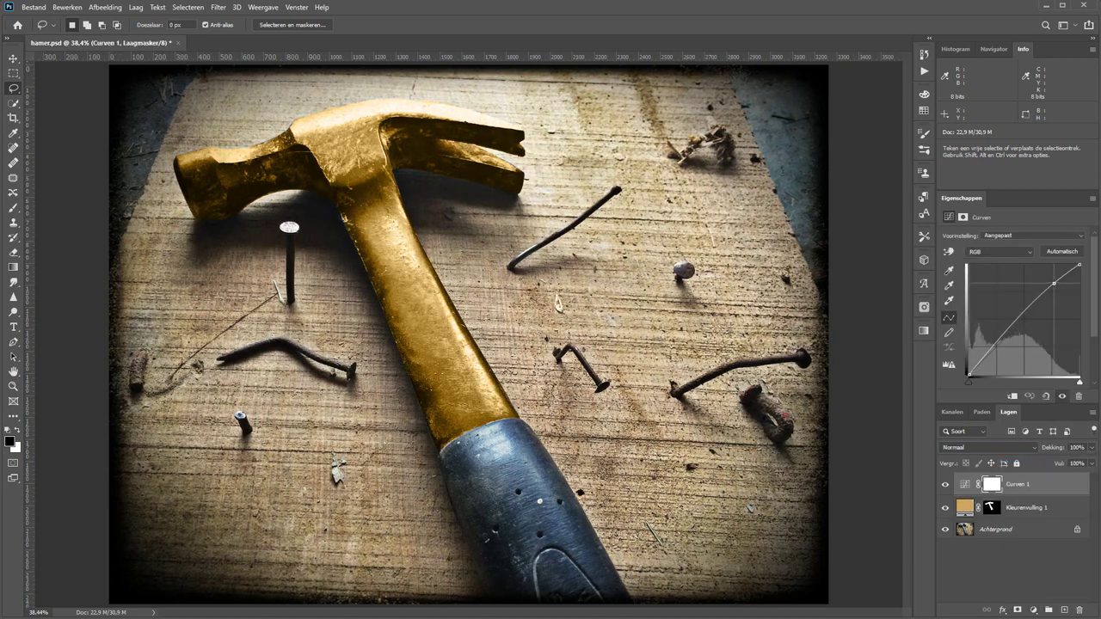
pyautogui.moveTo(1005, 336); pyautogui.dragTo(1004, 340)
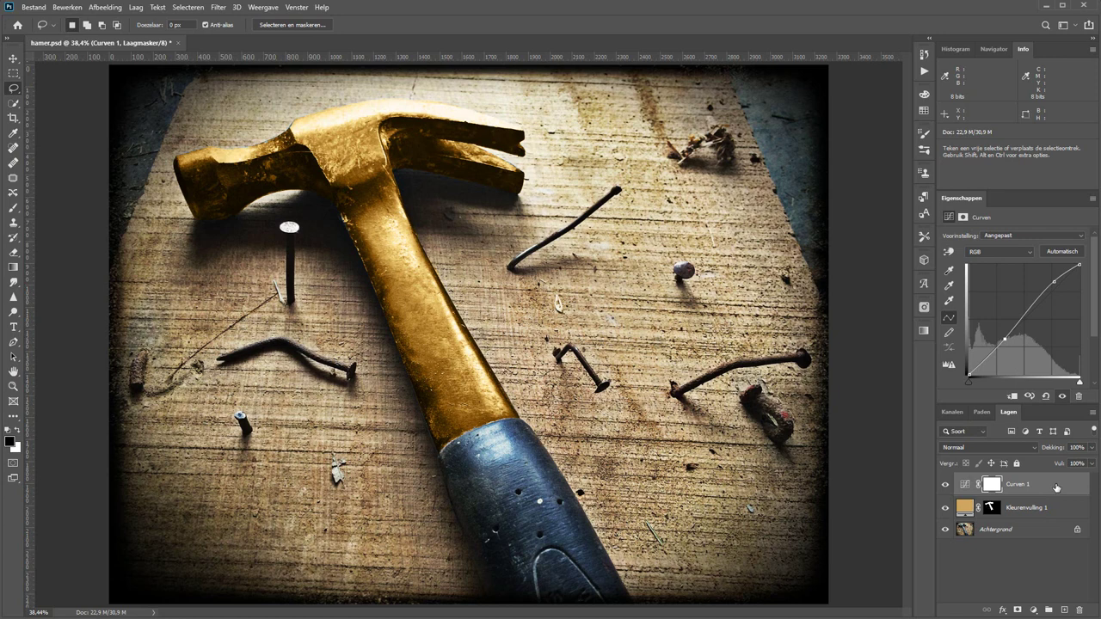
pyautogui.click(945, 485)
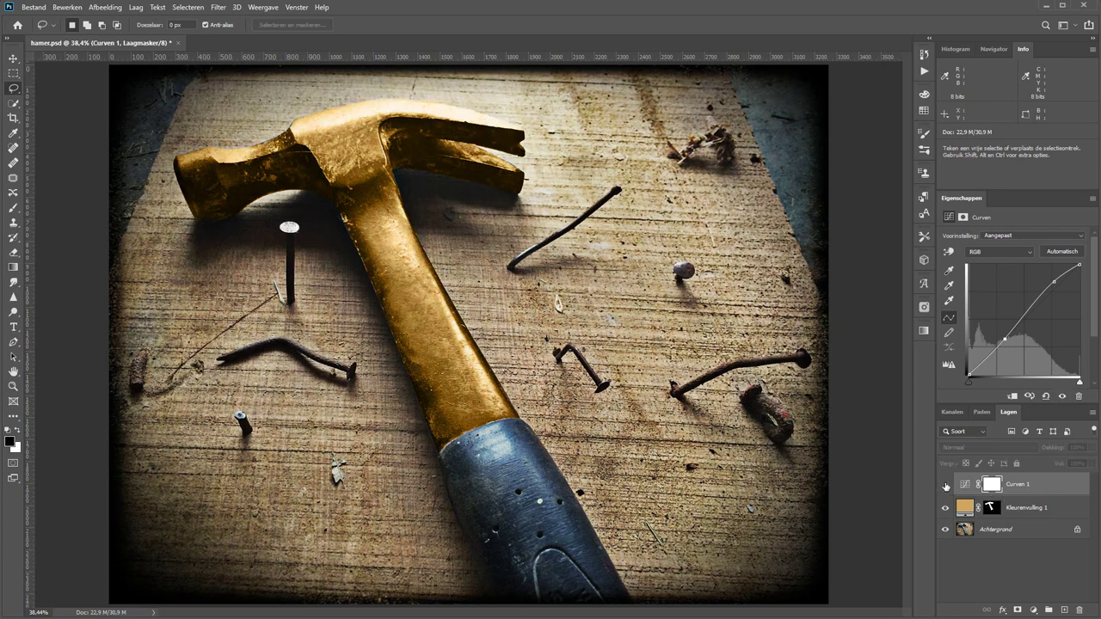
pyautogui.click(945, 485)
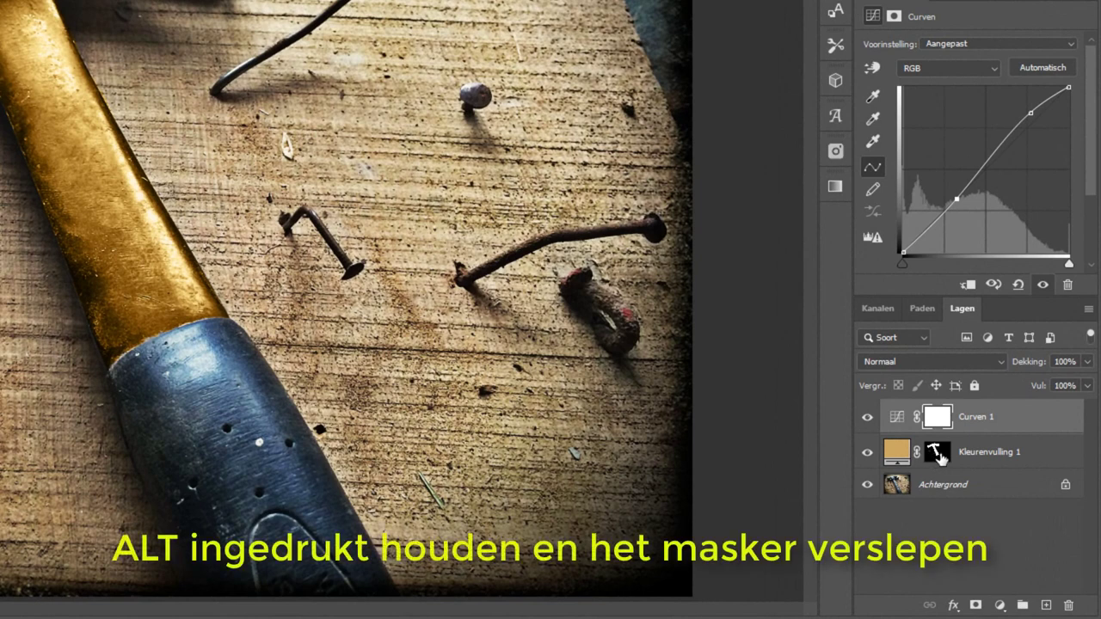
# Copy Kleurenvulling 1's hammer mask onto Curven 1, replacing its mask, and compare
pyautogui.moveTo(937, 456); pyautogui.dragTo(944, 426)
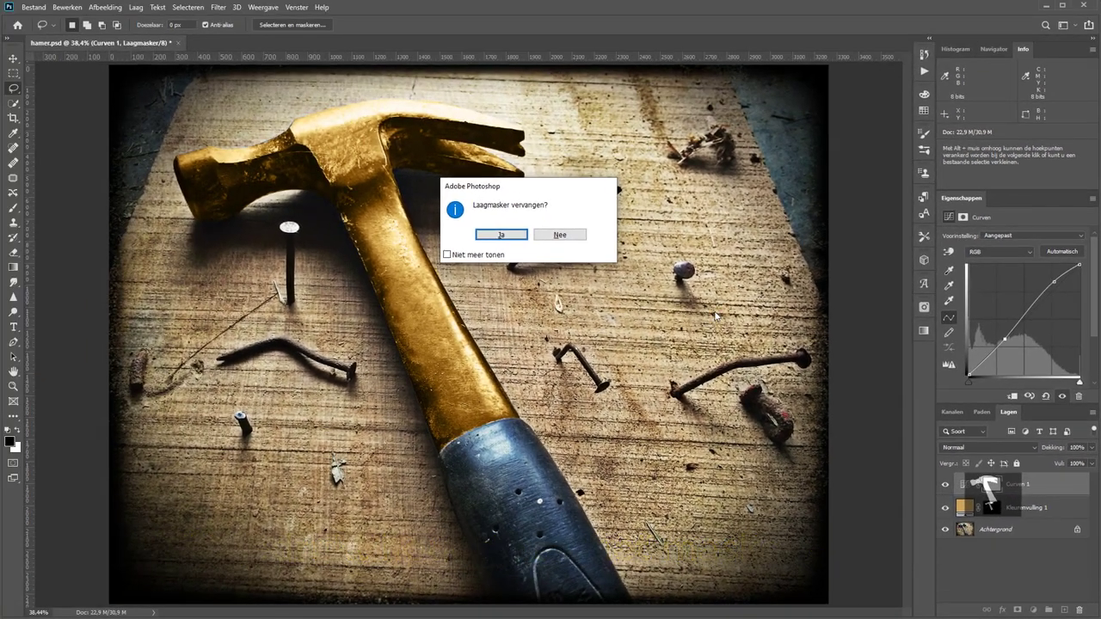
pyautogui.click(499, 235)
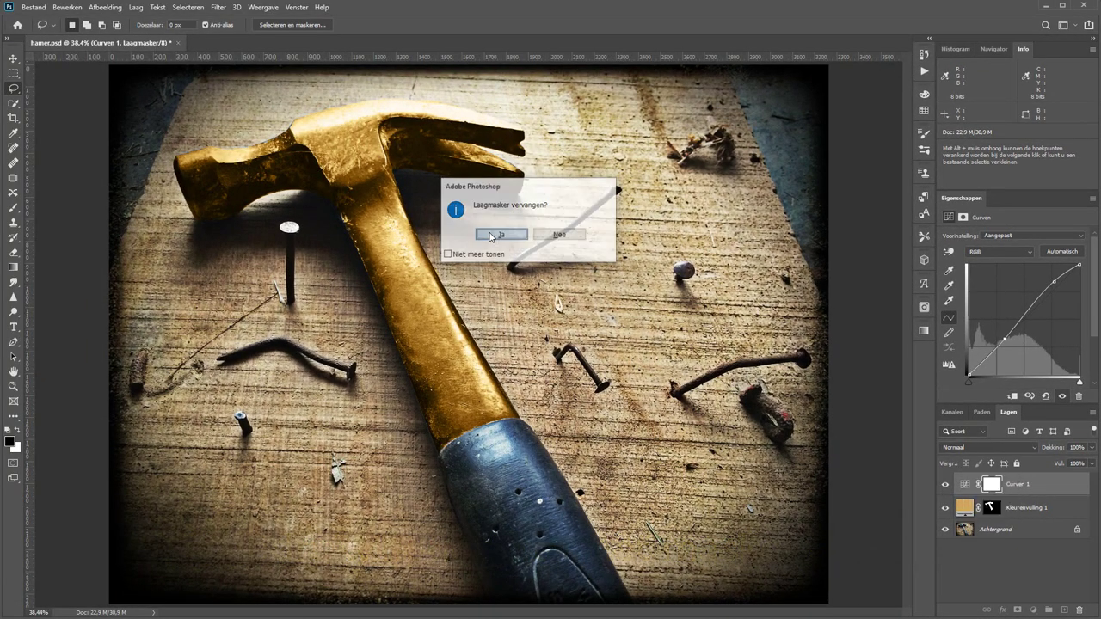
pyautogui.click(945, 485)
pyautogui.click(945, 485)
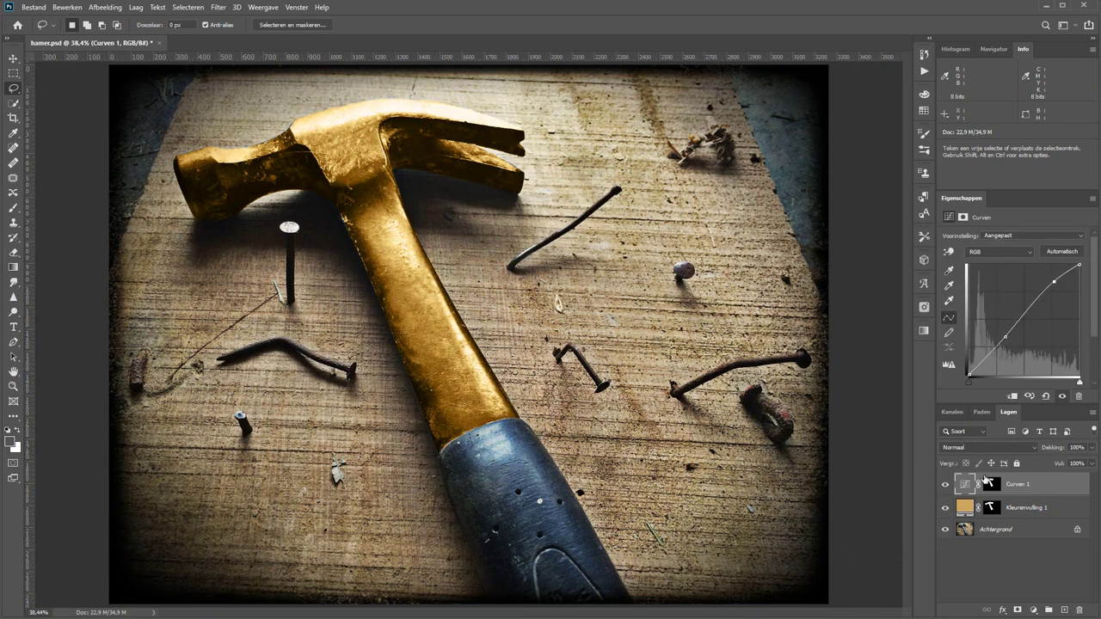
# Change Kleurenvulling 1's colour to the brighter yellow-gold #e0b754
pyautogui.doubleClick(965, 508)
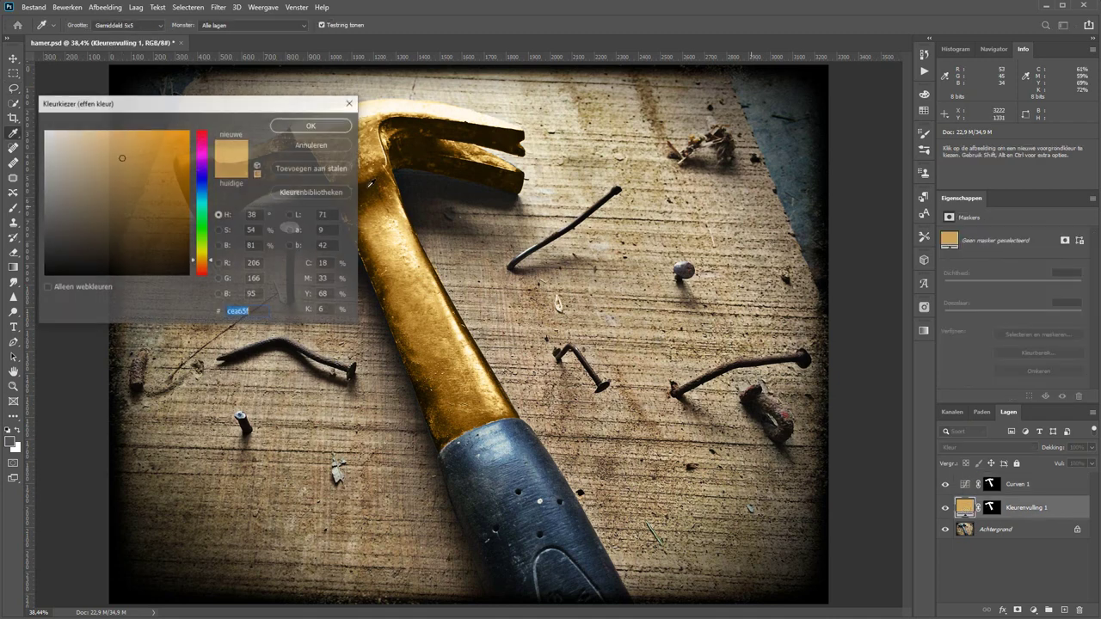
pyautogui.moveTo(133, 155)
pyautogui.mouseDown()
pyautogui.moveTo(152, 145)
pyautogui.moveTo(134, 148)
pyautogui.mouseUp()
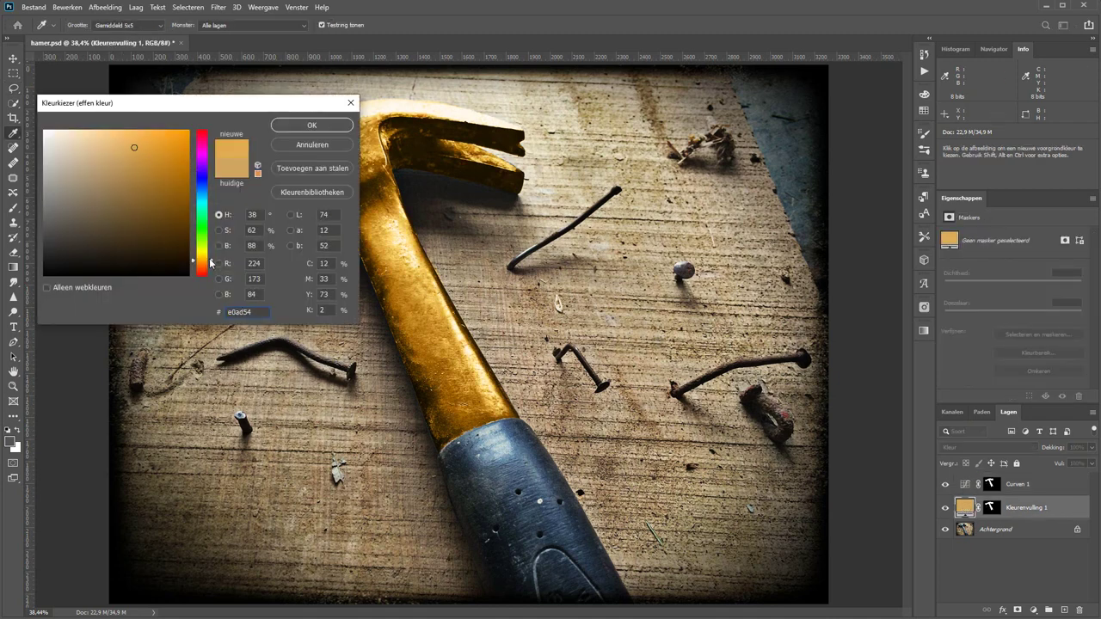
pyautogui.moveTo(212, 260); pyautogui.dragTo(212, 263)
pyautogui.press('l')
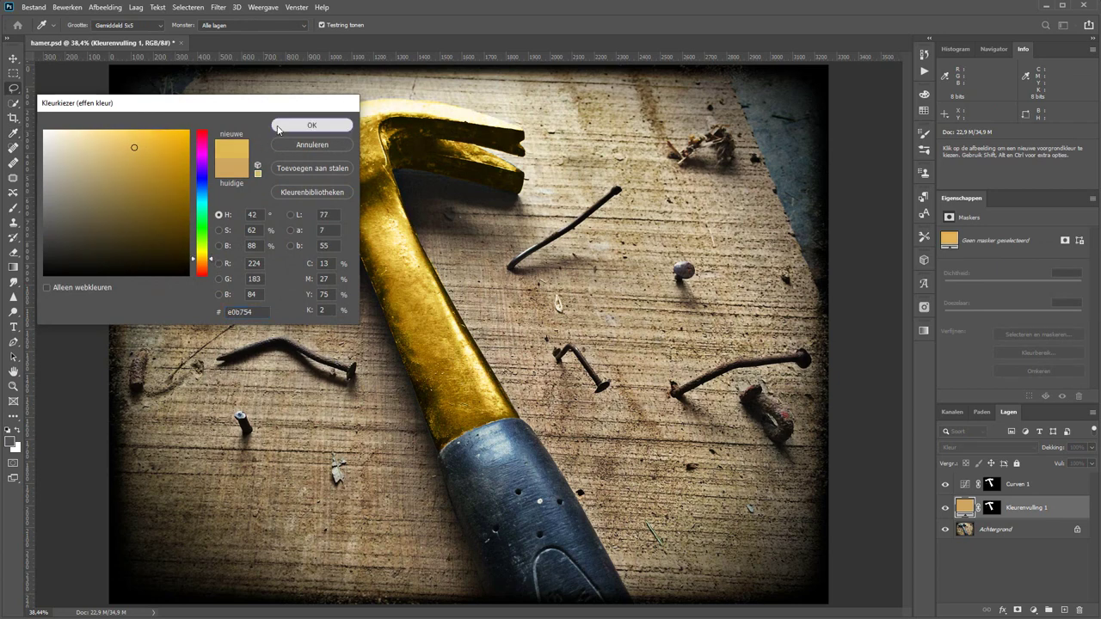
pyautogui.click(276, 131)
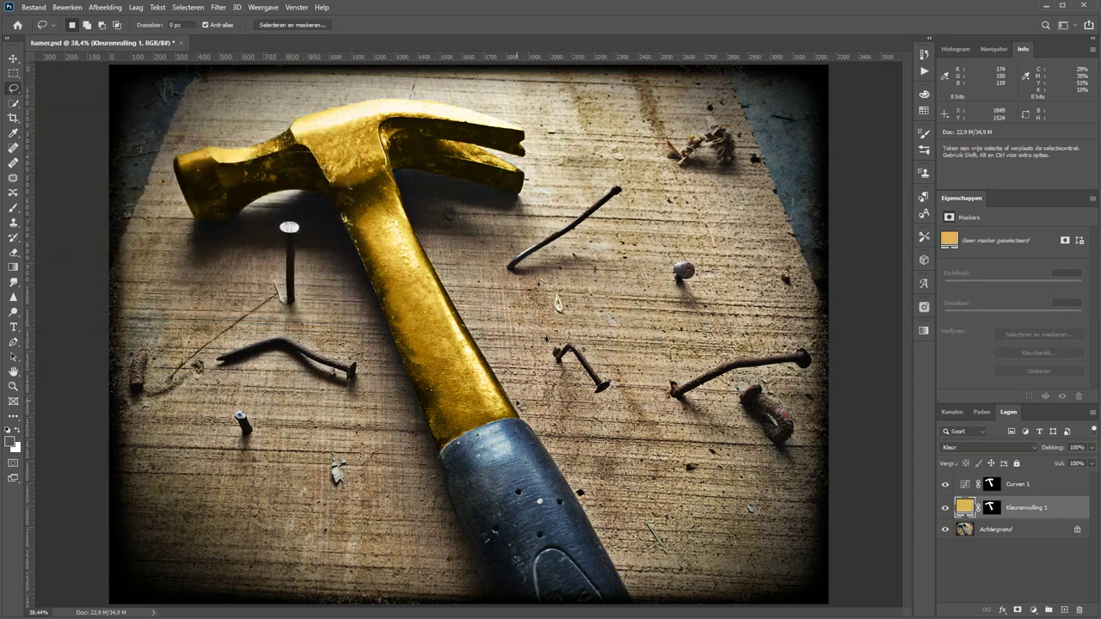